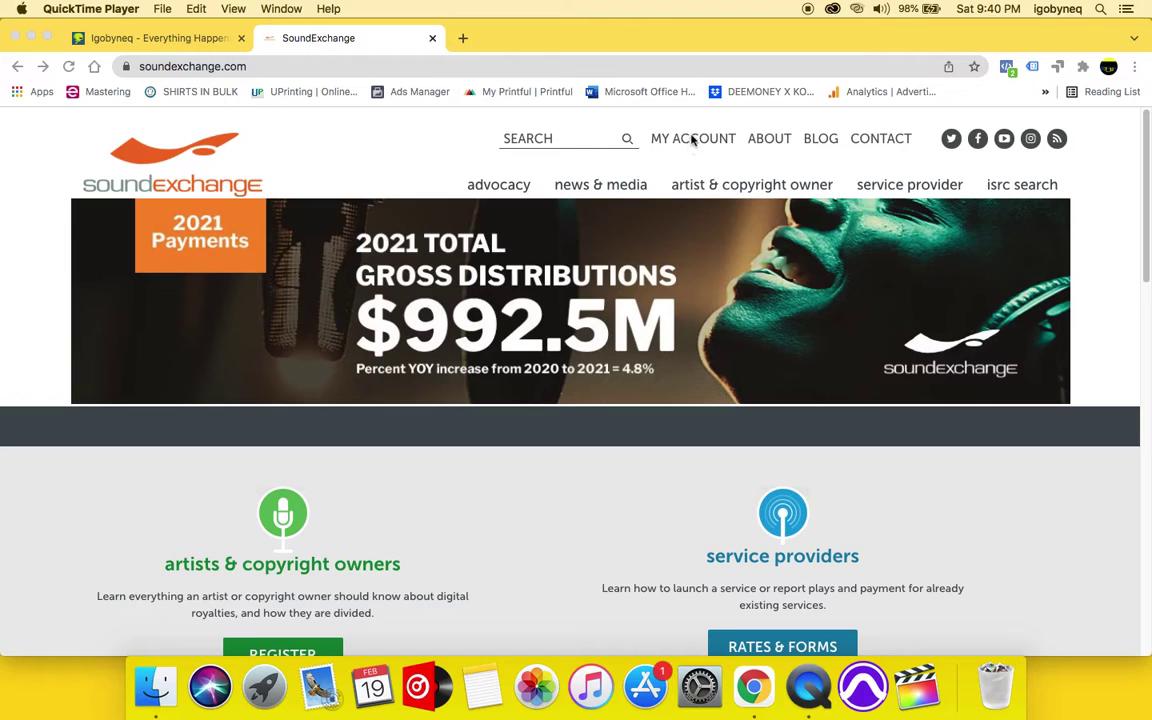
Open the SoundExchange Direct home page and review the single Fully Enrolled registrant
click(692, 143)
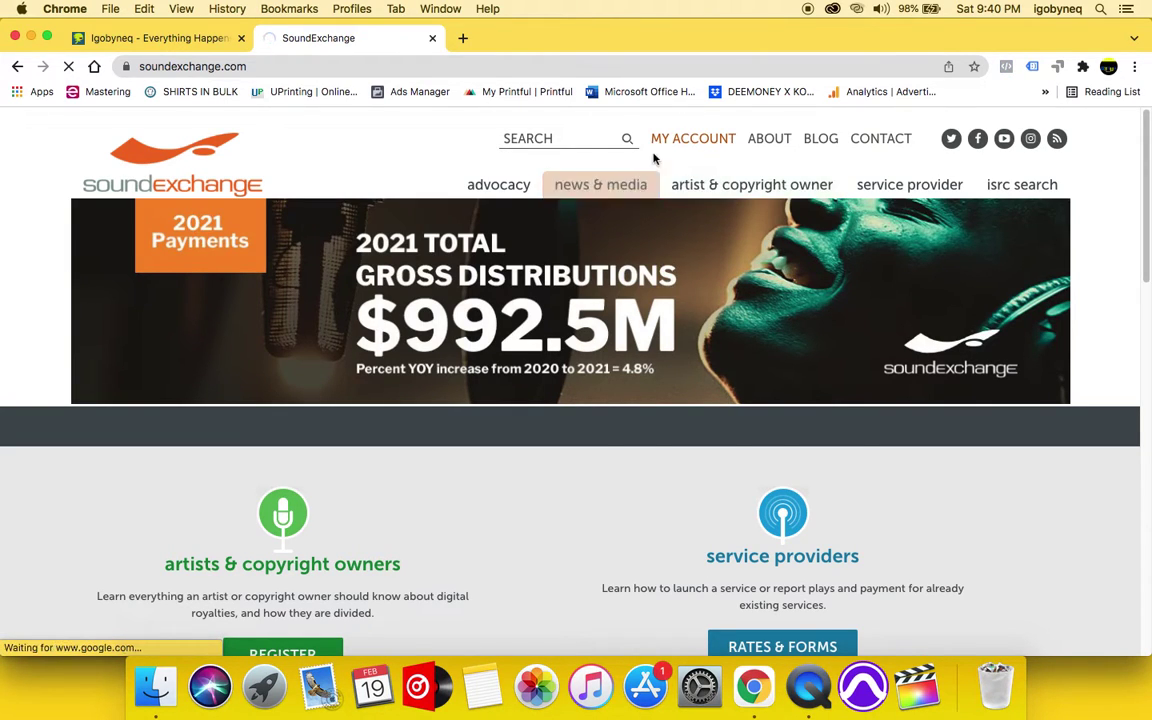
scroll(539, 400, down, 3)
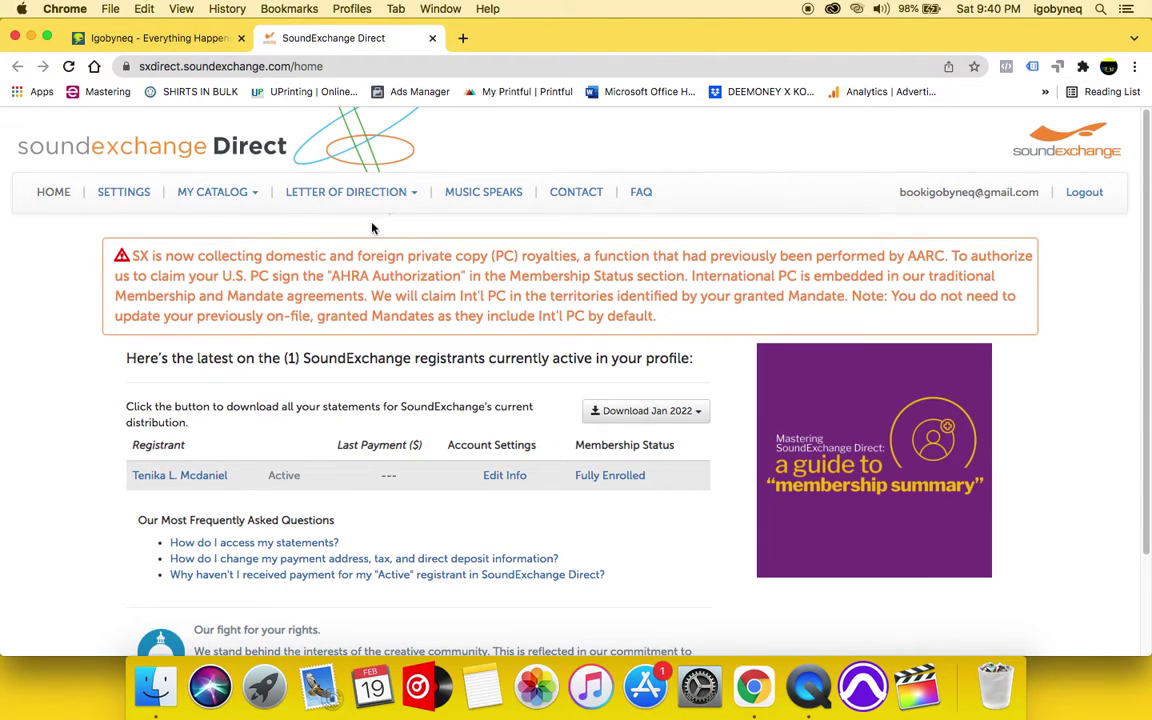
From MY CATALOG, open the Associated Recordings summary, then its 102 rights-owner recordings list
click(246, 196)
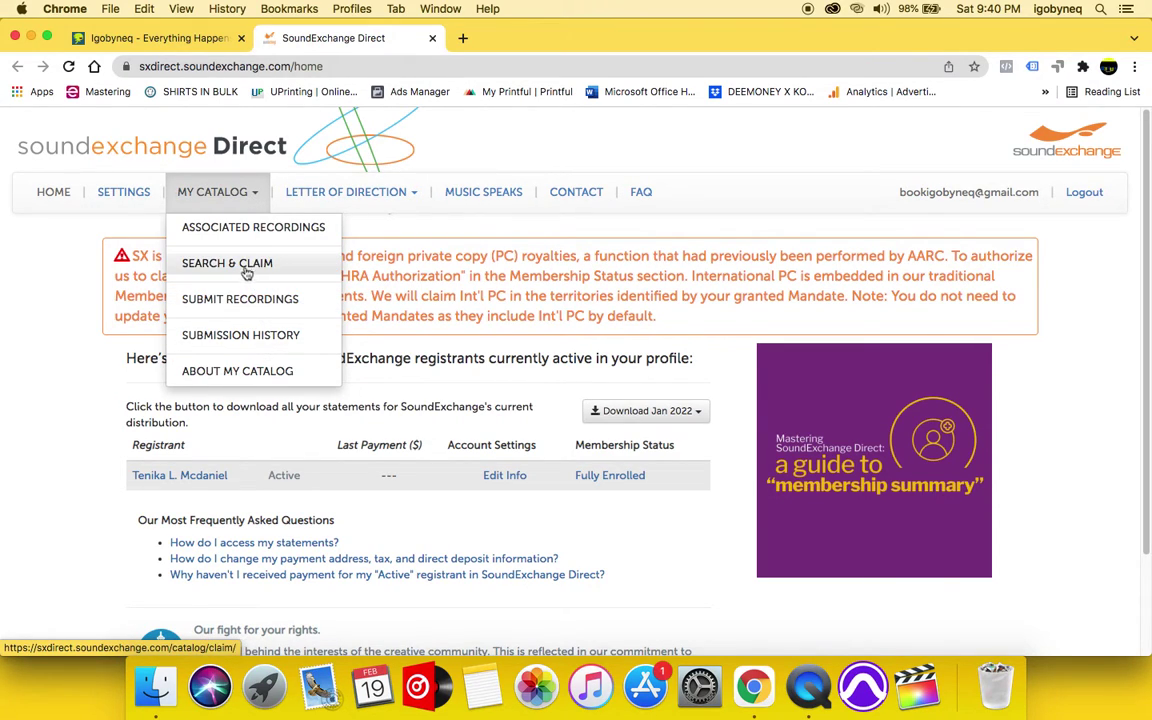
click(243, 228)
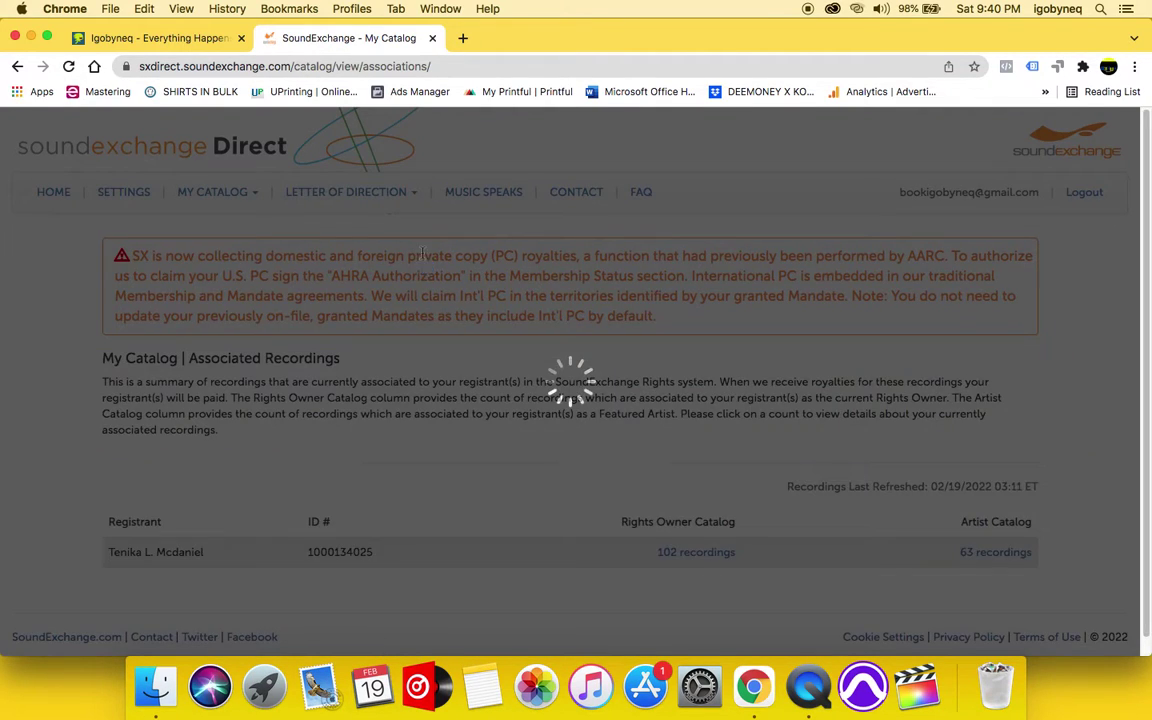
scroll(830, 327, down, 1)
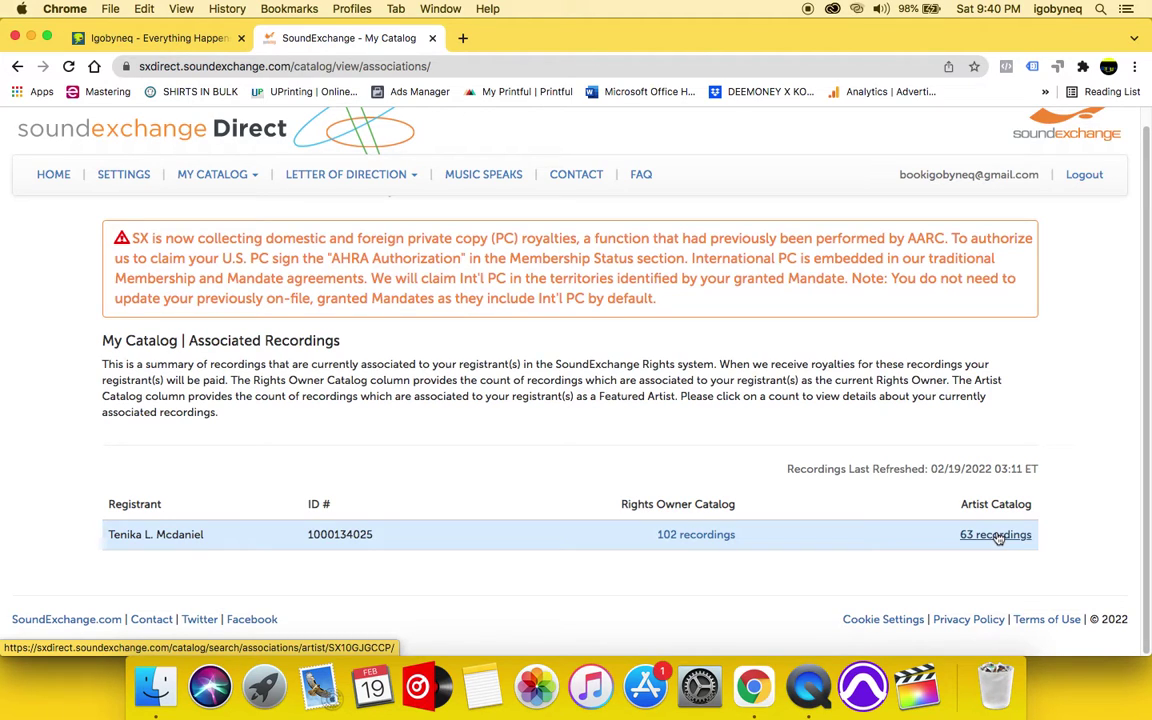
click(697, 535)
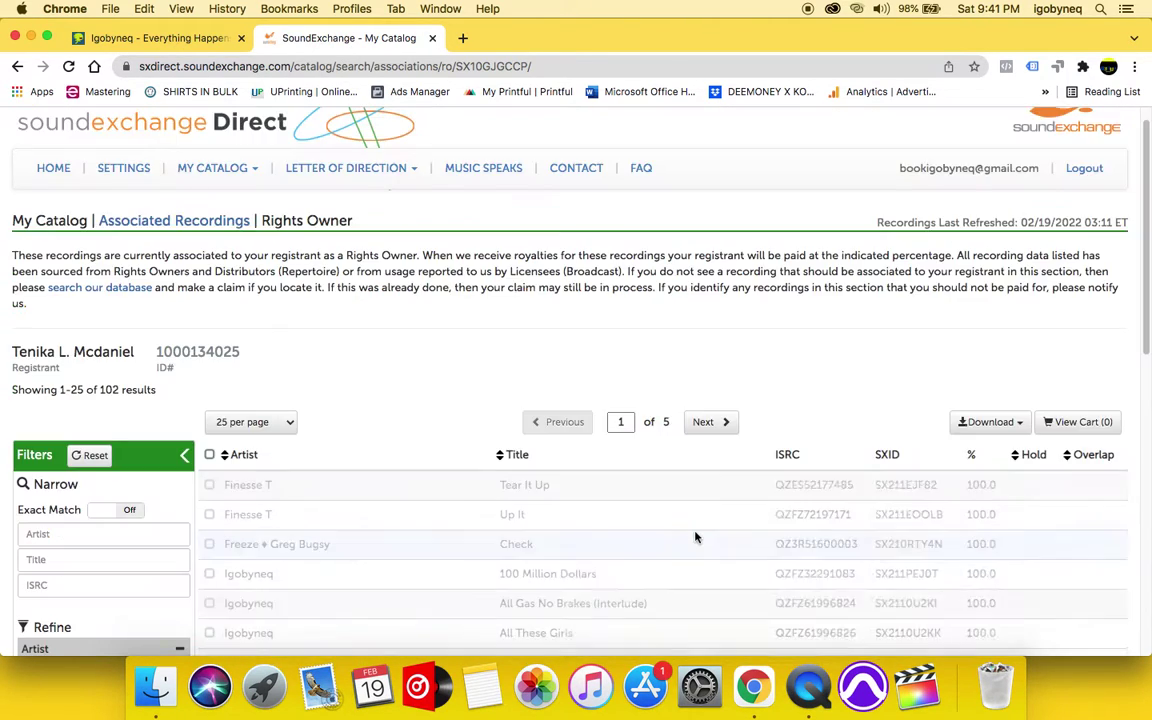
Scroll through page 1 of the Rights Owner list, reviewing titles and ISRCs
scroll(697, 537, down, 2)
scroll(697, 537, down, 1)
scroll(697, 537, down, 3)
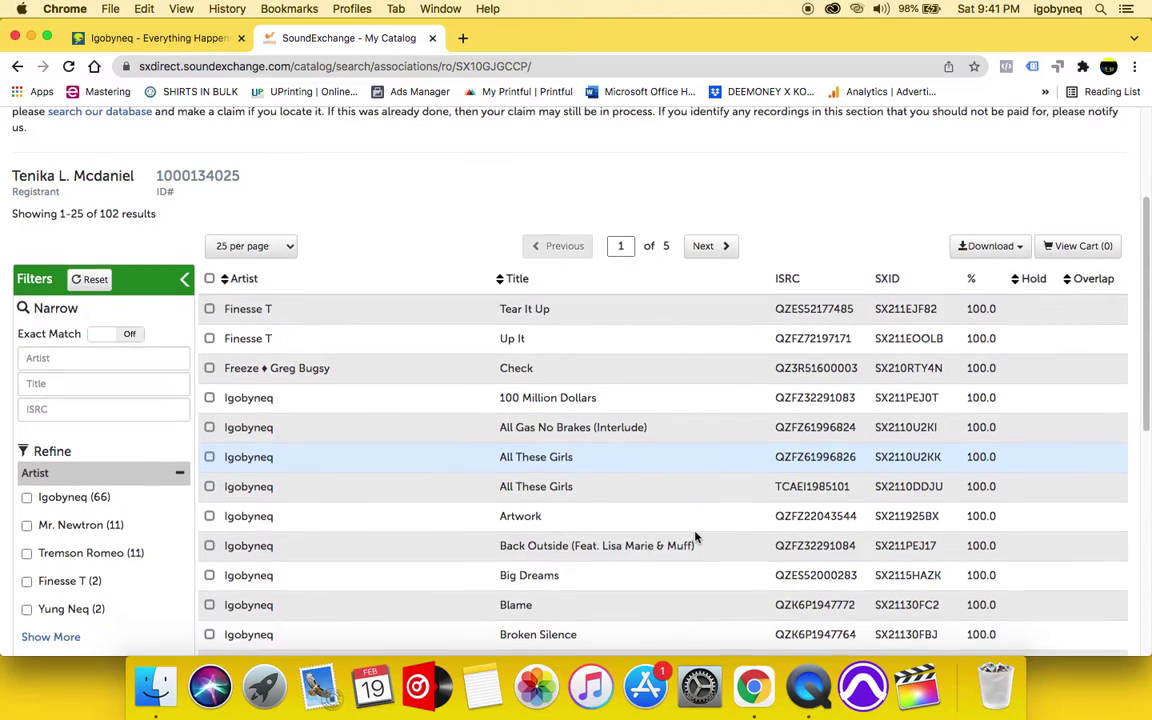
scroll(697, 537, down, 1)
scroll(697, 537, down, 1)
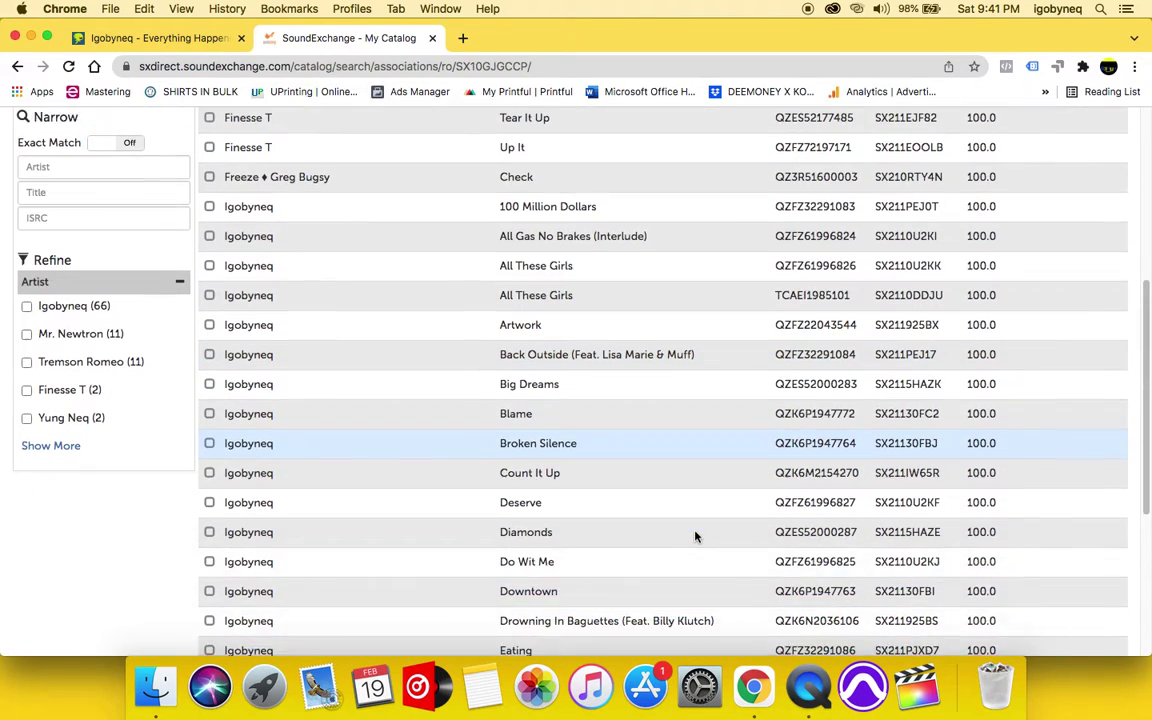
scroll(697, 537, down, 1)
scroll(697, 537, up, 4)
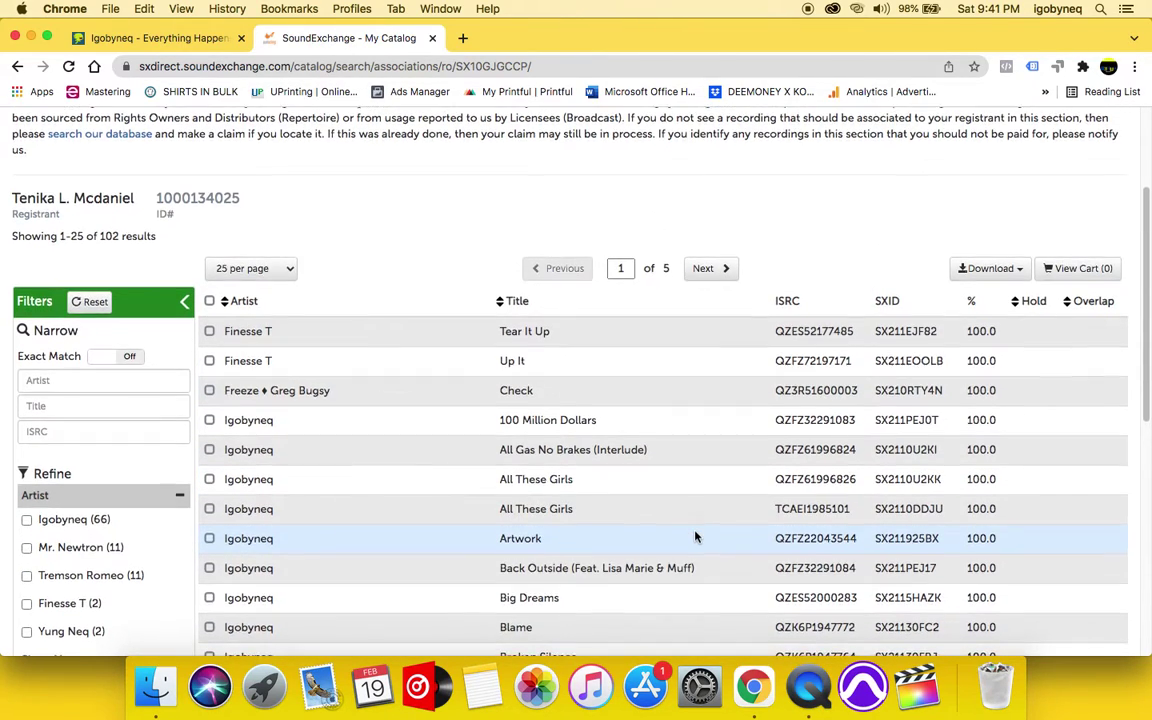
scroll(697, 537, down, 2)
scroll(697, 537, down, 2)
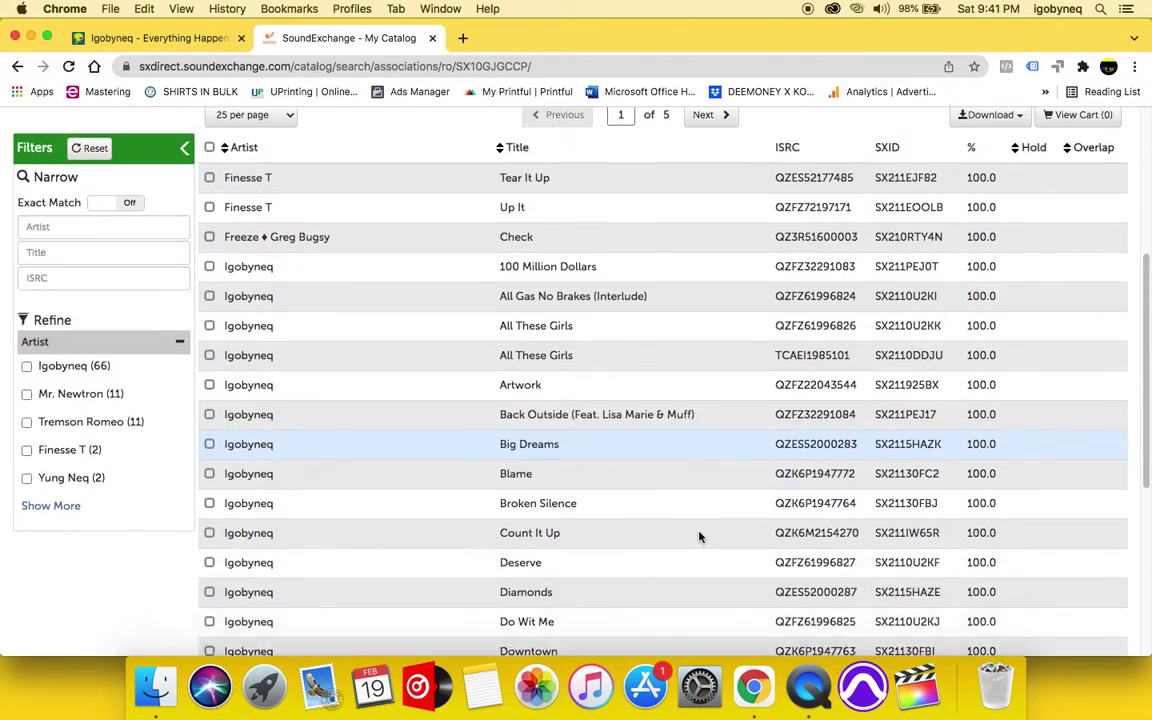
scroll(697, 537, down, 5)
scroll(698, 536, down, 4)
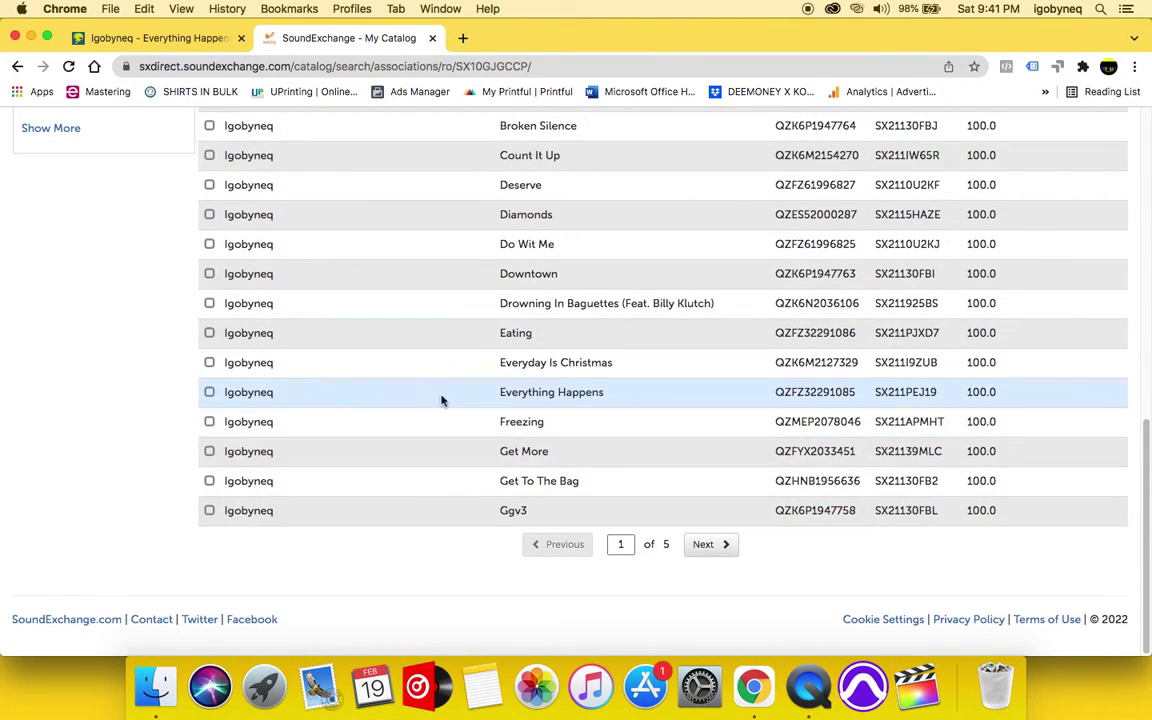
Bring up the DistroKid album page listing each track's ISRC
click(484, 398)
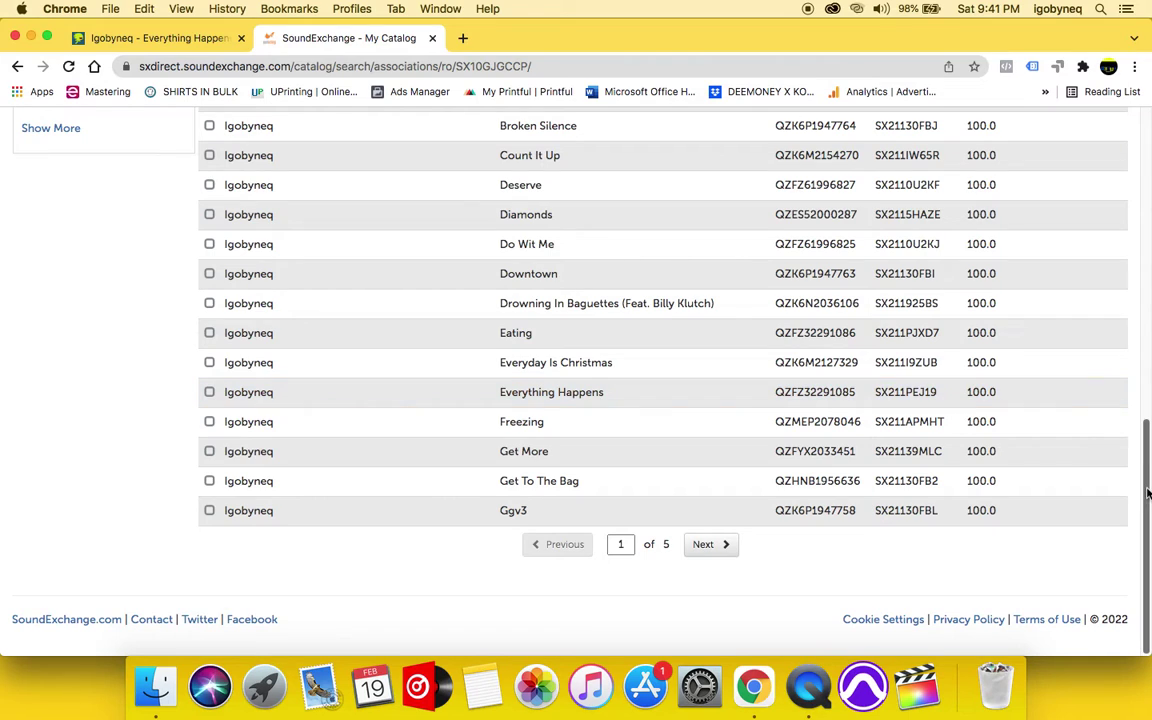
drag(1143, 490, 1143, 478)
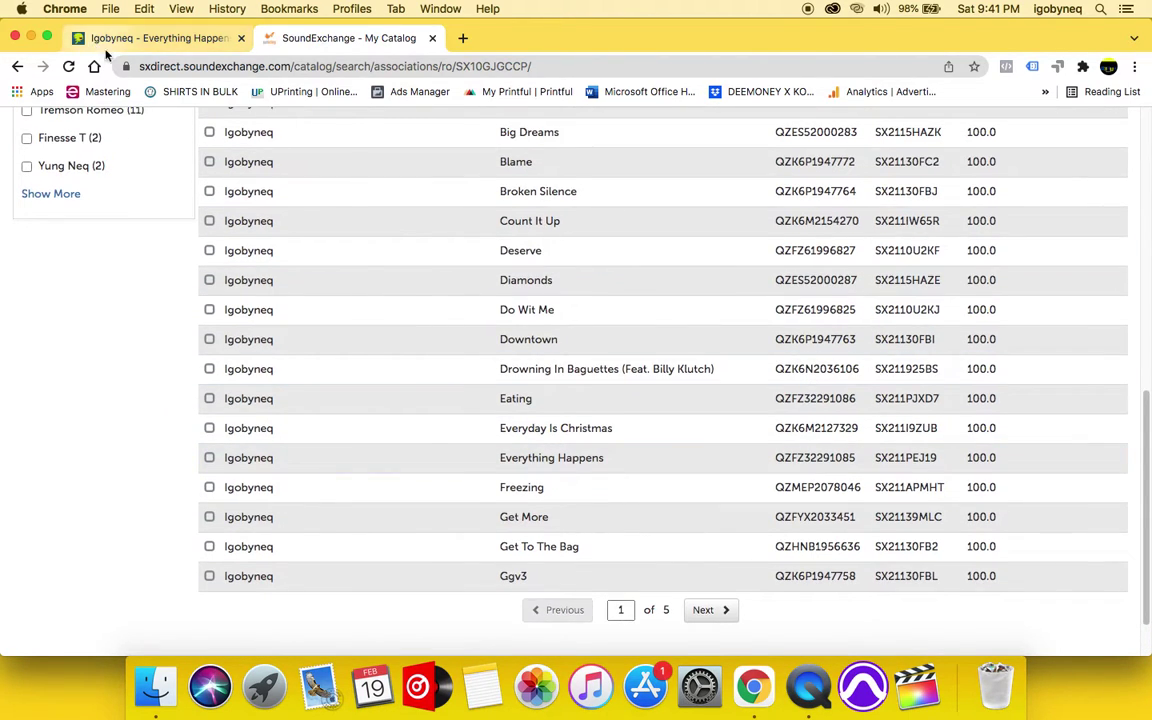
click(150, 38)
Cross-check the Everything Happens track ISRCs on DistroKid against the SoundExchange catalog
scroll(567, 288, up, 10)
scroll(565, 288, down, 5)
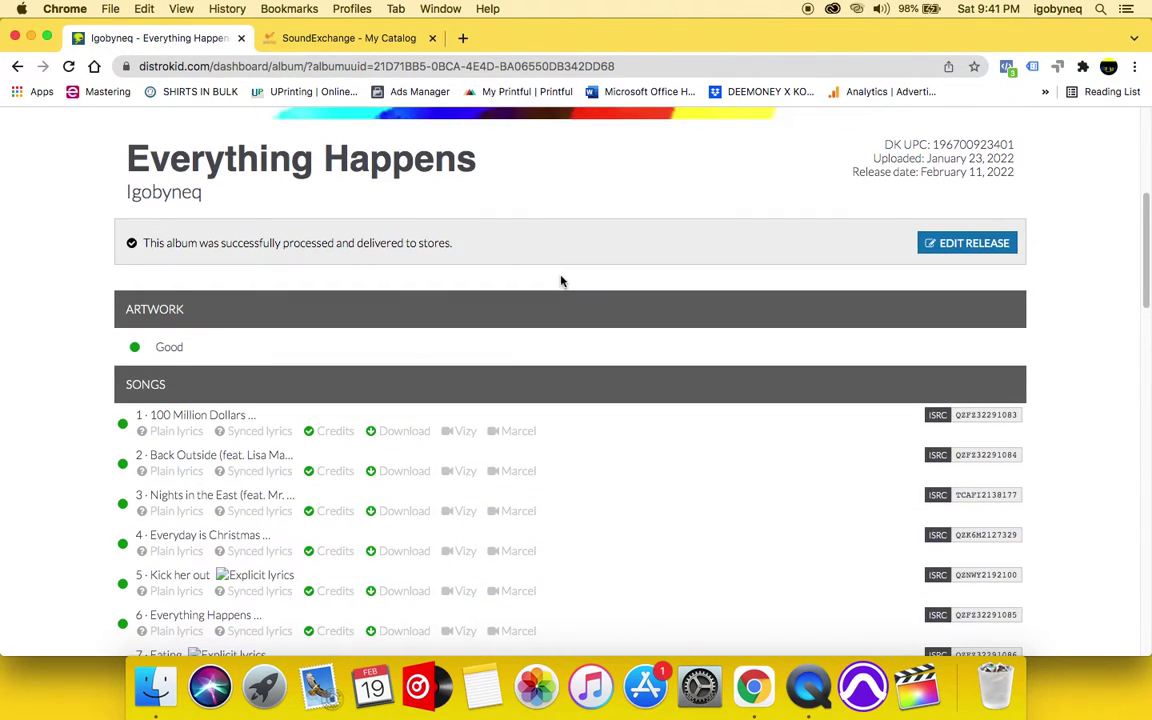
click(345, 40)
mouse_move(1137, 577)
mouse_down()
mouse_move(1100, 378)
mouse_move(1098, 478)
mouse_up()
click(129, 37)
click(370, 40)
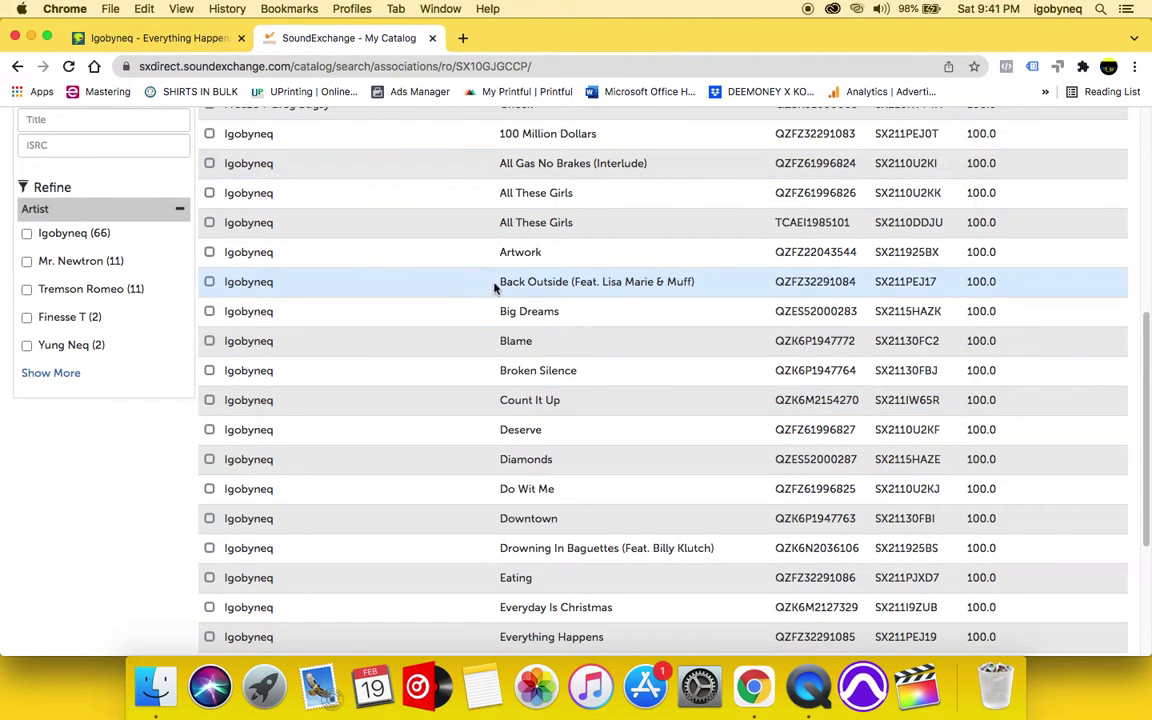
click(150, 38)
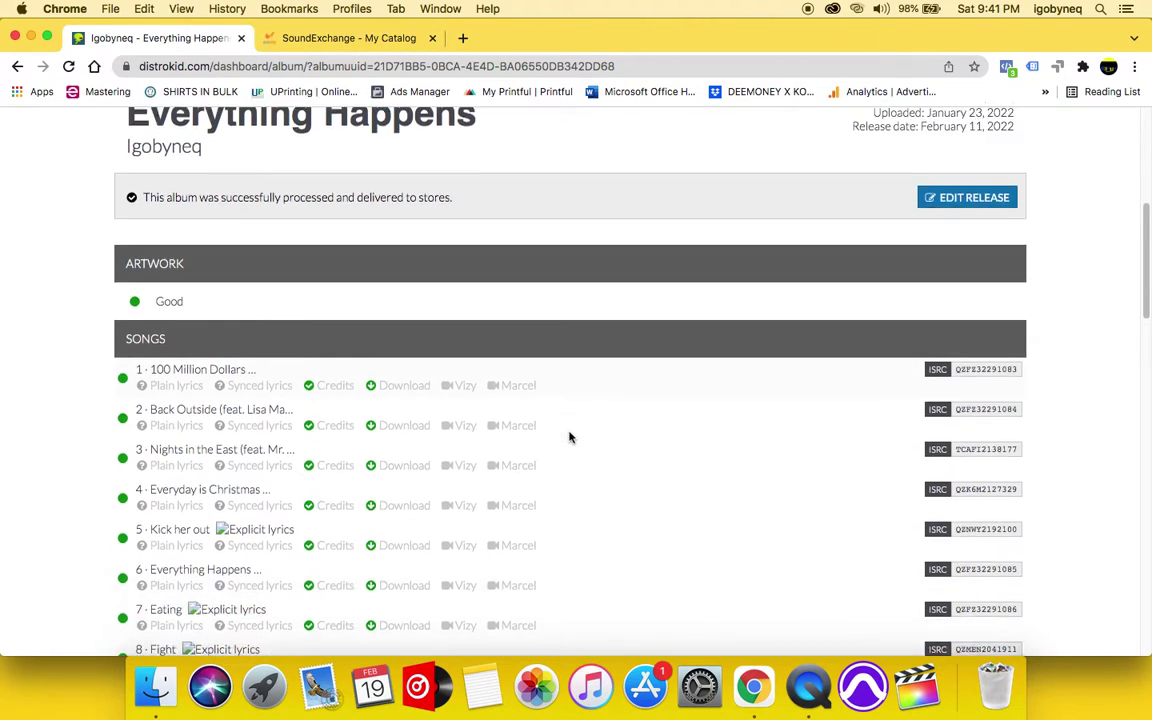
scroll(571, 440, down, 5)
Advance the SoundExchange catalog to recordings 26–50 of 102
click(305, 40)
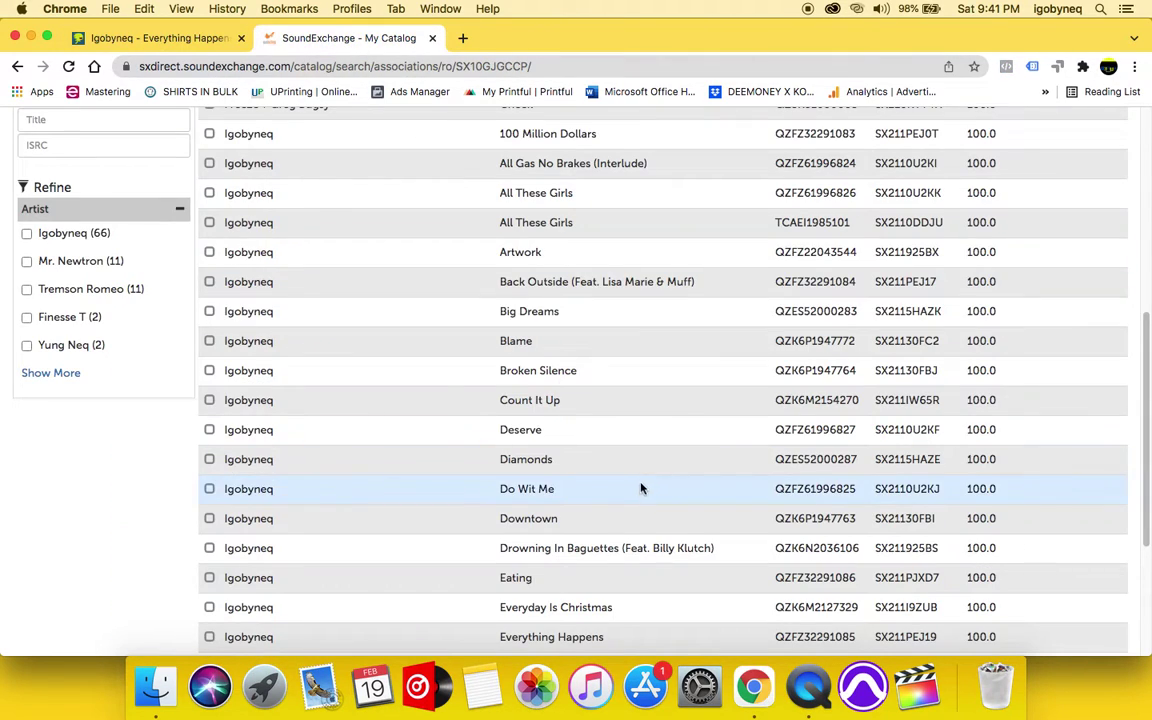
scroll(640, 480, down, 5)
click(712, 559)
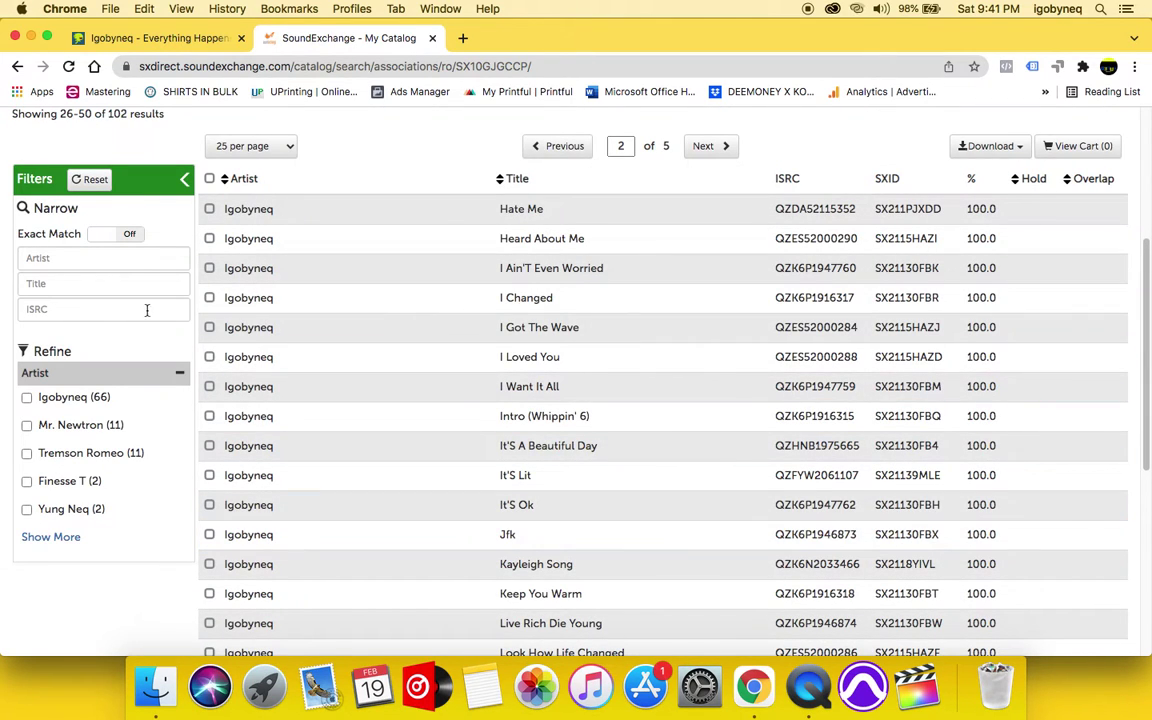
click(81, 282)
Filter titles by 'nights in the' and match Nights In The East's ISRC TCAFI2138177 on DistroKid
text(nights in the)
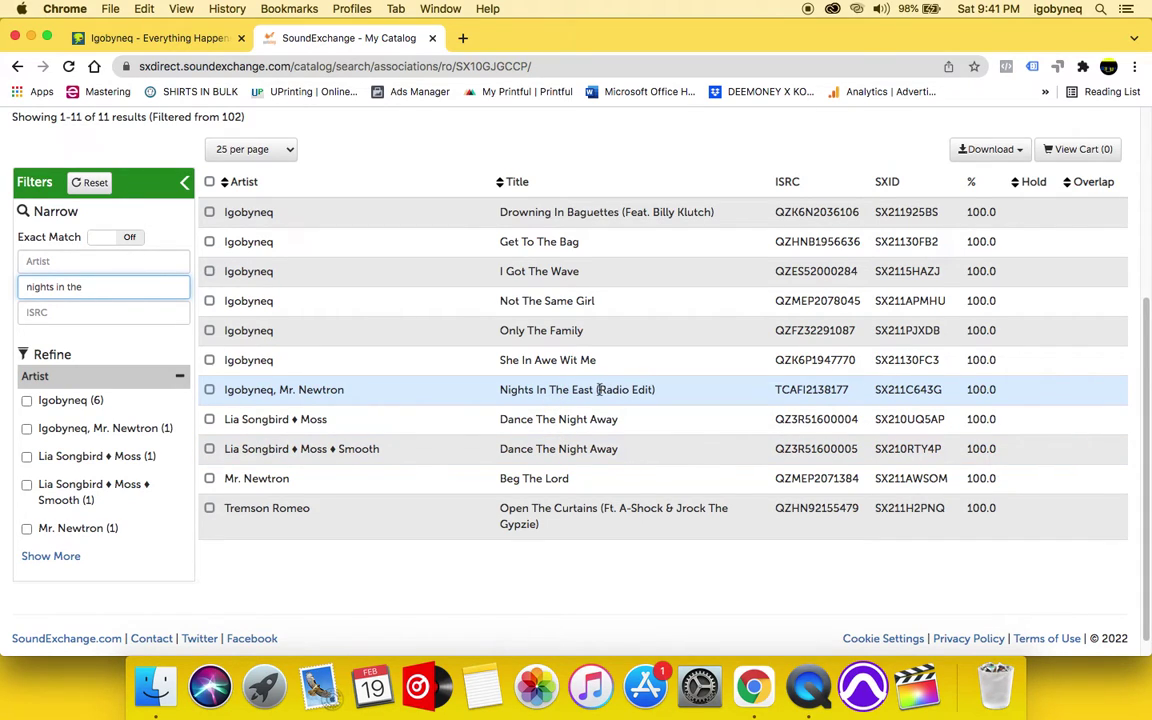
drag(776, 390, 848, 390)
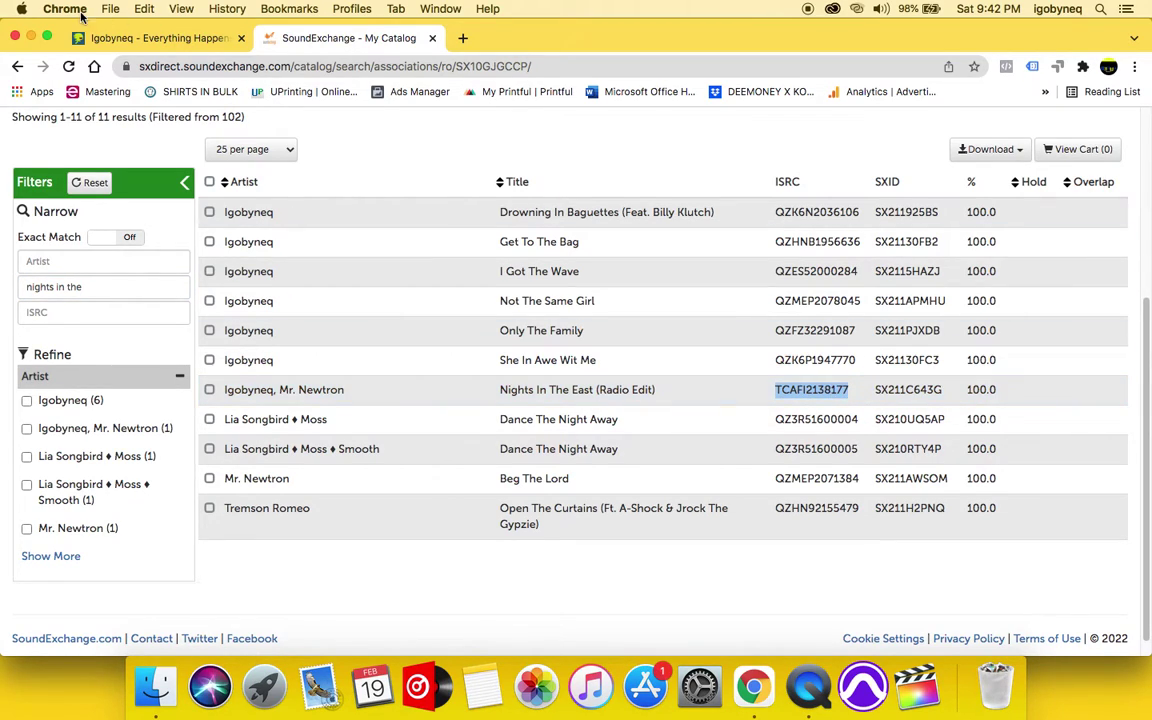
click(140, 40)
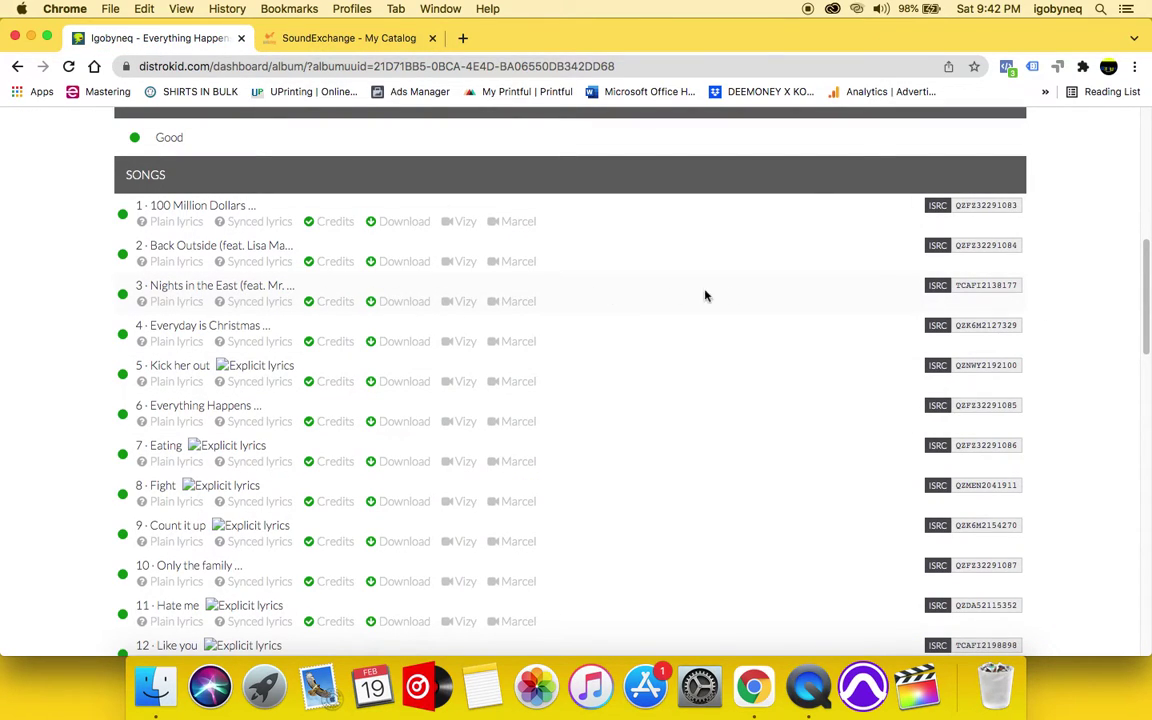
click(325, 40)
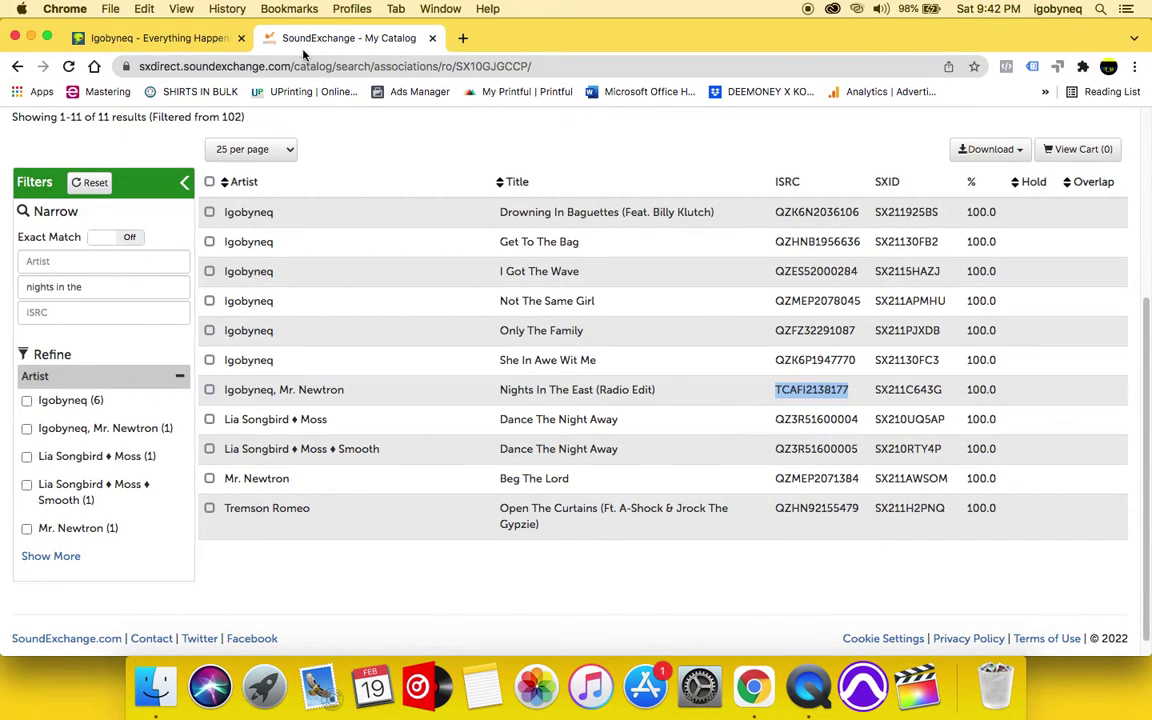
click(160, 38)
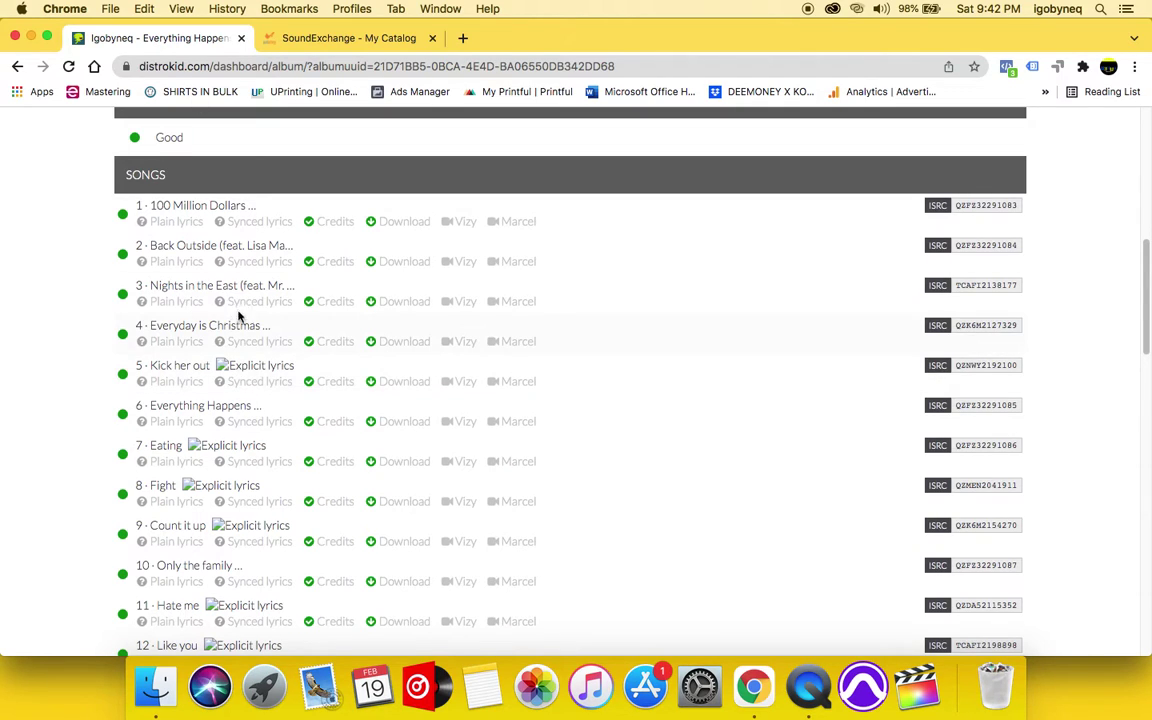
click(339, 38)
Filter titles by 'everyday is' and match Everyday Is Christmas against DistroKid's ISRC
click(154, 284)
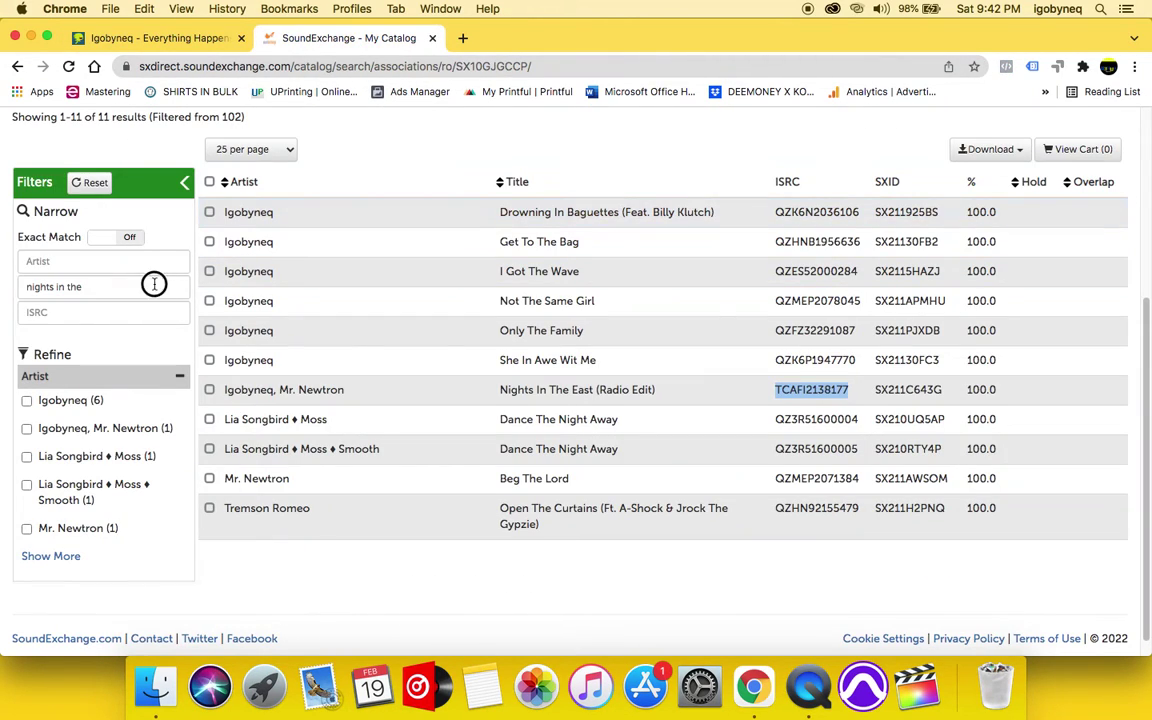
triple_click(154, 284)
text(everyday is)
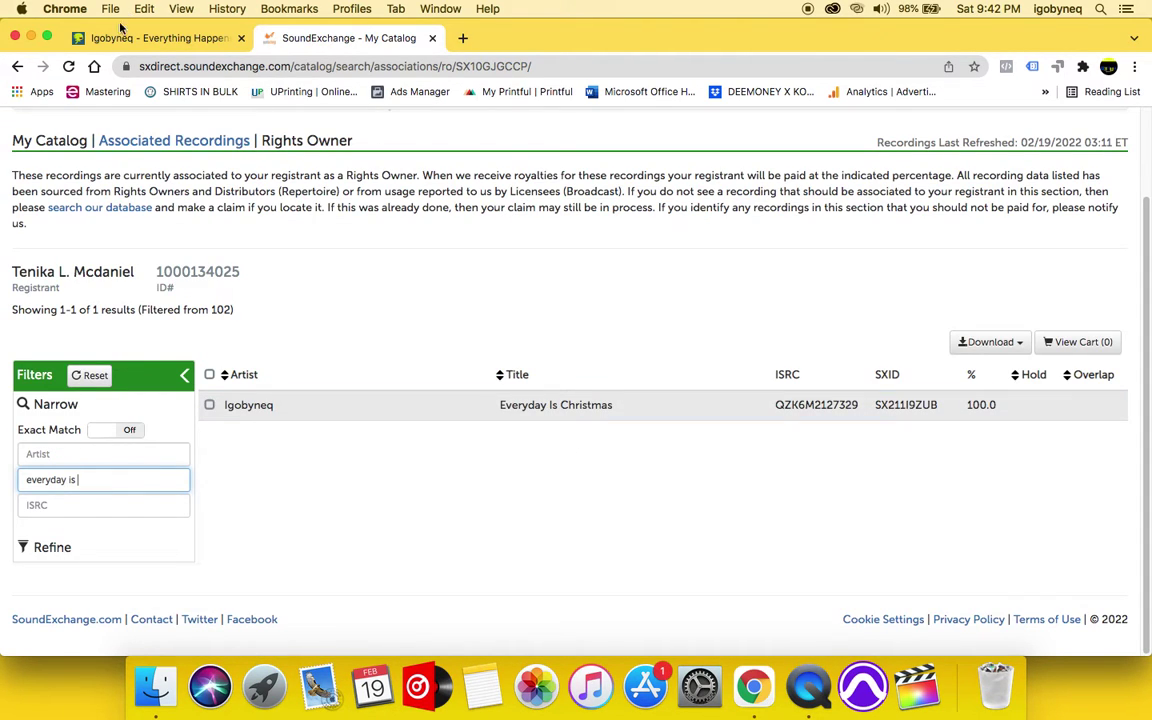
click(110, 37)
scroll(394, 290, down, 3)
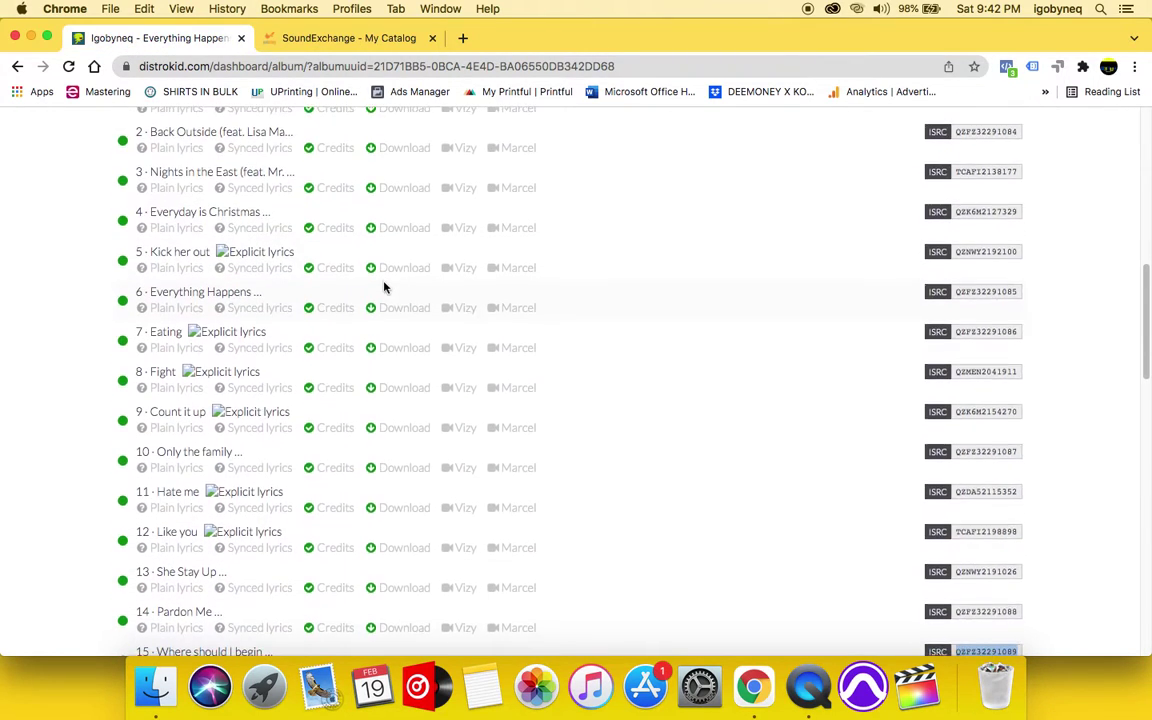
scroll(384, 285, down, 5)
scroll(384, 285, up, 2)
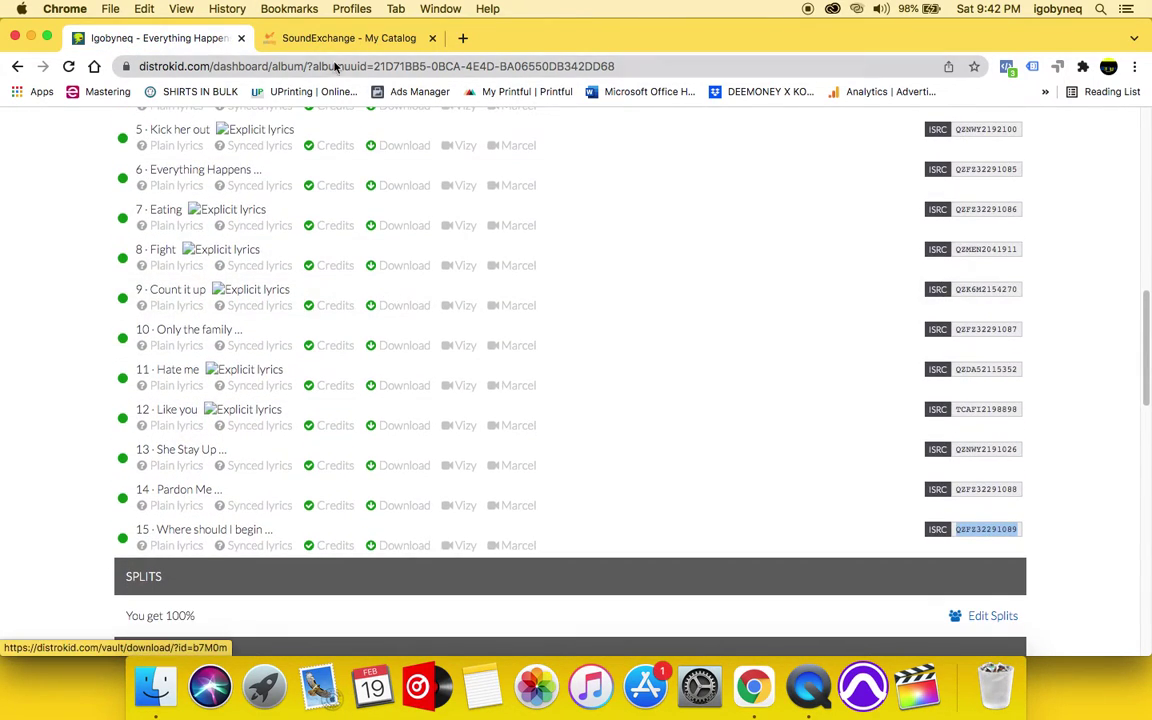
key(ctrl+Tab)
Search titles for 'kick her out', which returns 0 of 102 recordings
triple_click(116, 479)
text(kick her out)
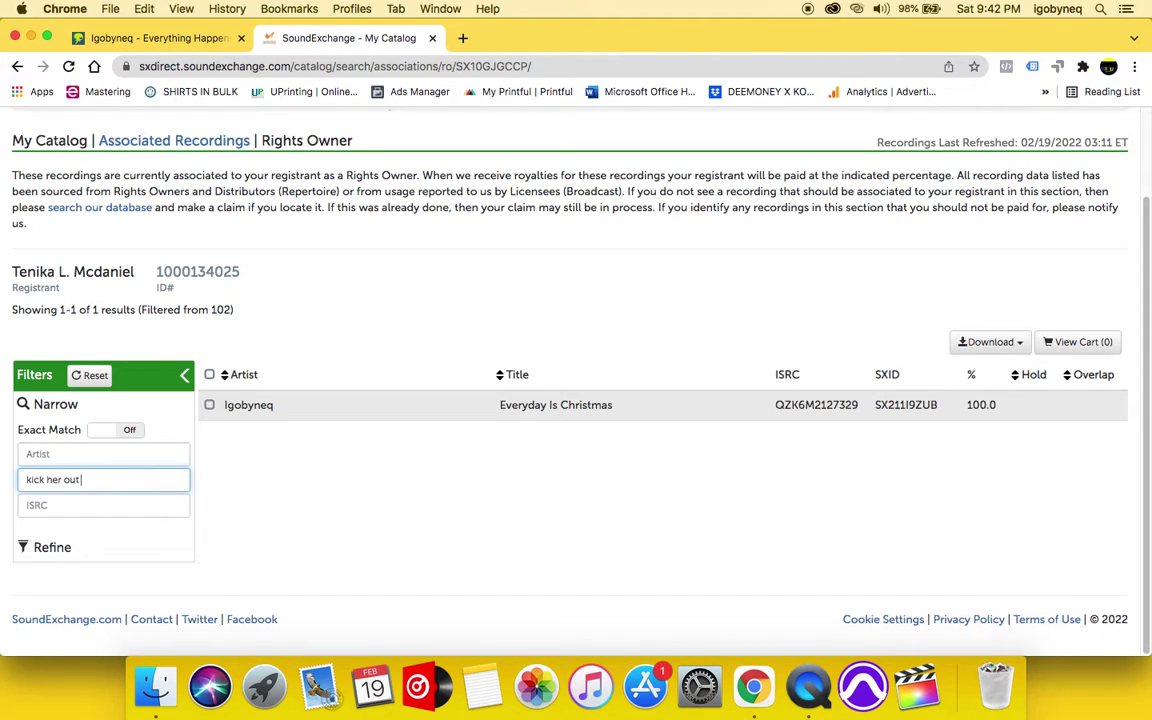
key(Return)
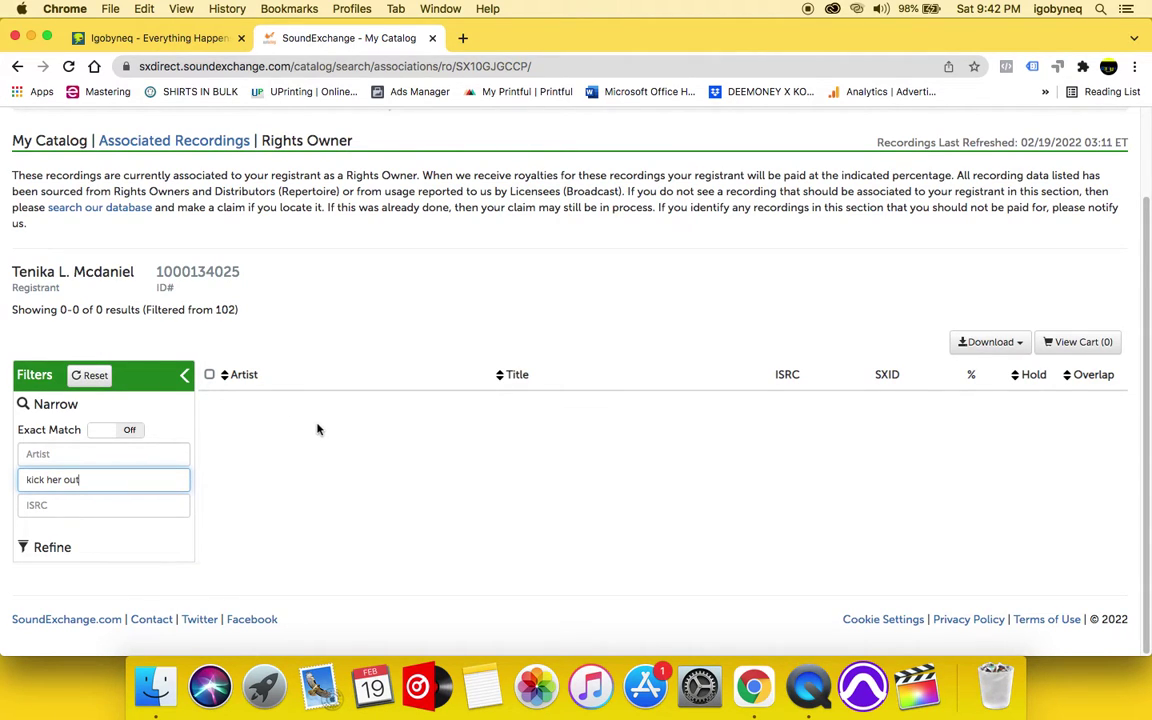
scroll(350, 429, up, 3)
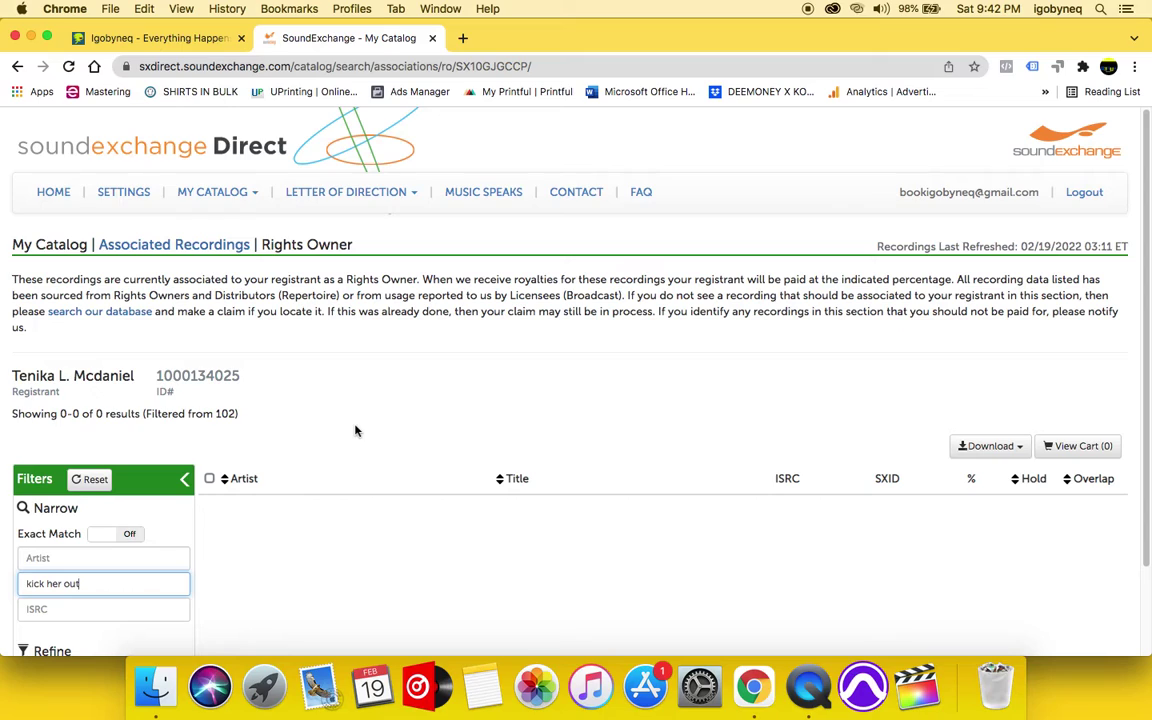